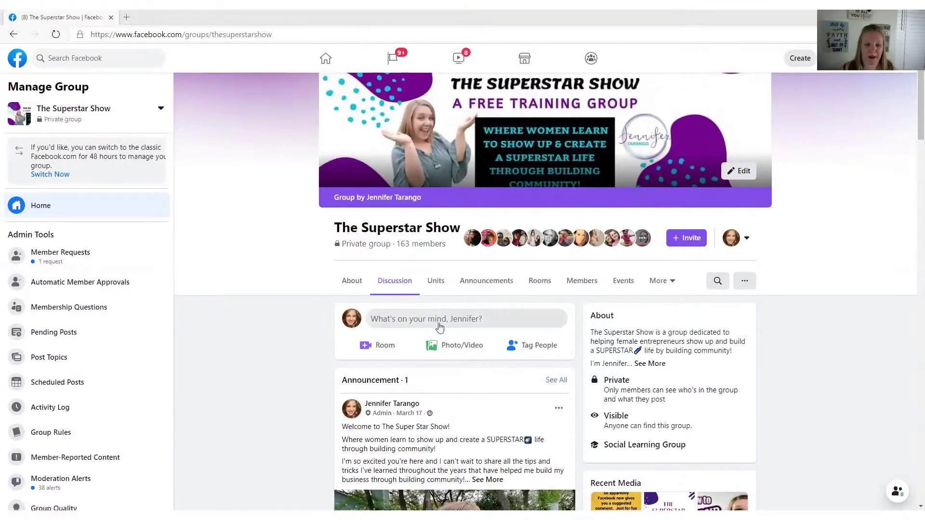
Try adding a photo and a GIF to a new group post, then discard the draft
{"action": "left_click", "coordinate": [406, 321]}
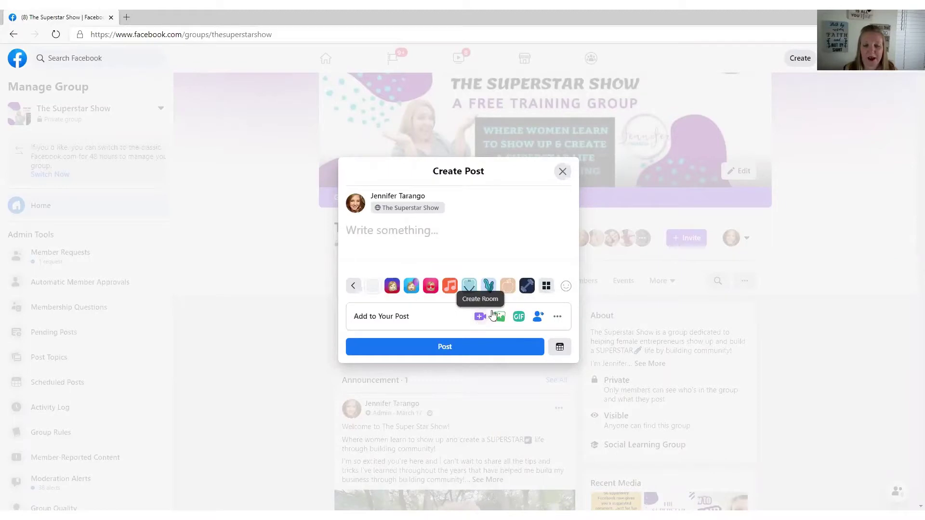
{"action": "left_click", "coordinate": [500, 318]}
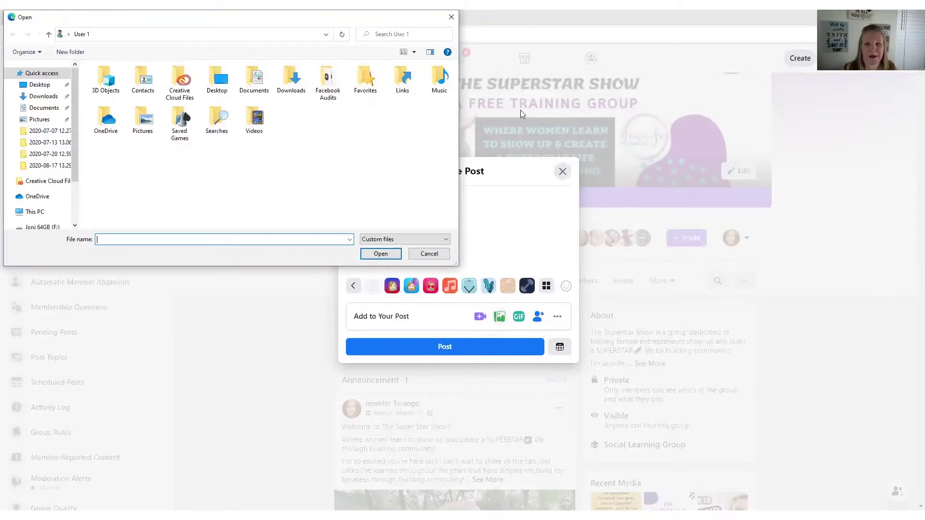
{"action": "left_click", "coordinate": [429, 254]}
{"action": "left_click", "coordinate": [518, 317]}
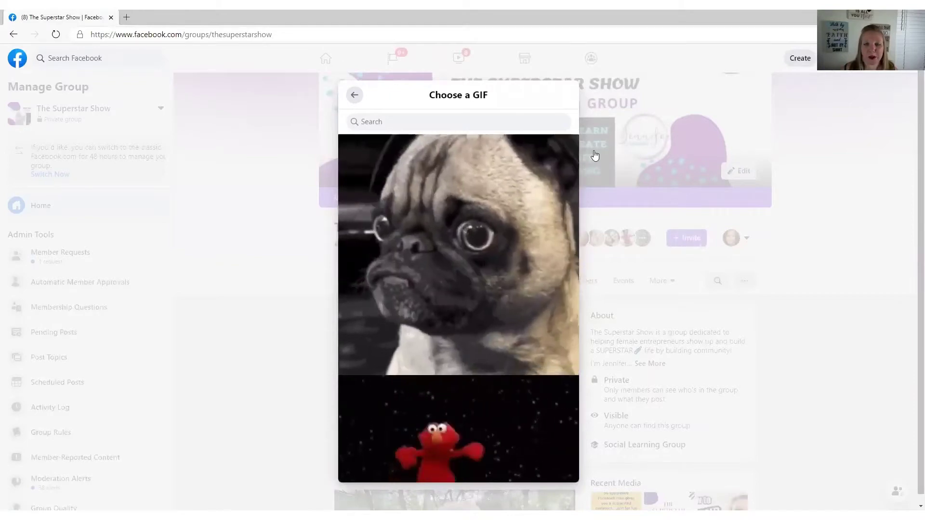
{"action": "left_click", "coordinate": [595, 155]}
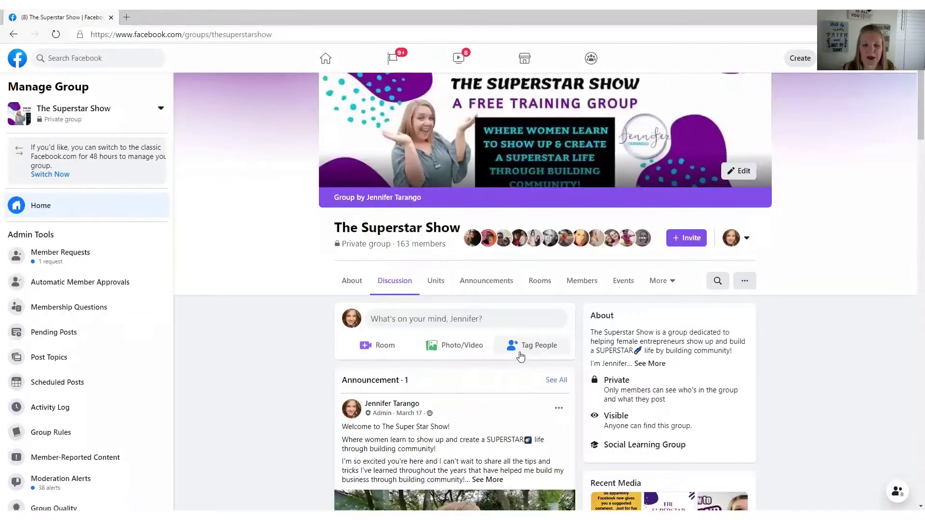
Write 'Happy Monday' in a new group post on a solid purple background
{"action": "left_click", "coordinate": [397, 322]}
{"action": "type", "text": "Happy Monday"}
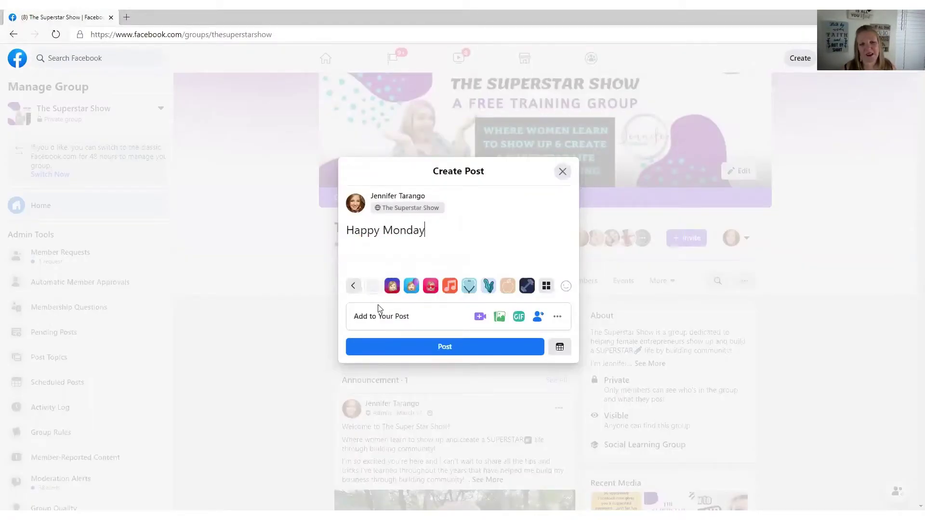
{"action": "left_click", "coordinate": [546, 287]}
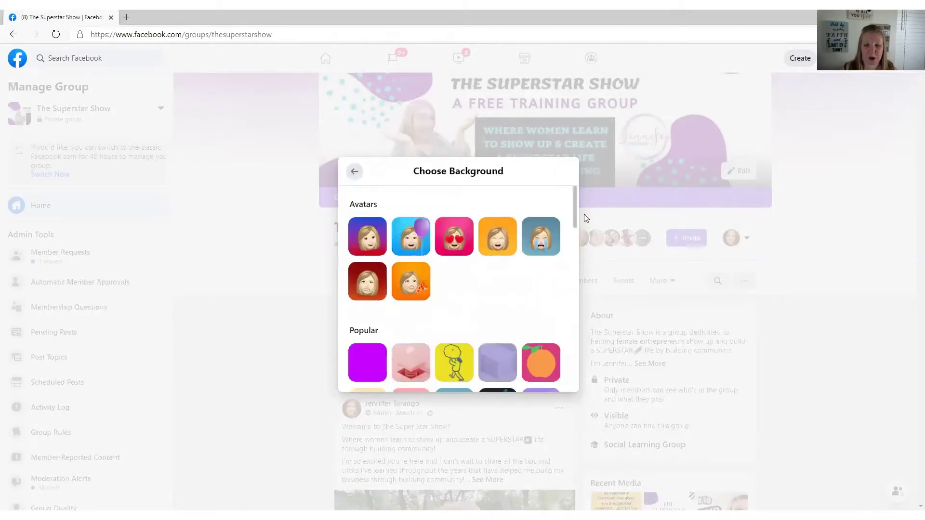
{"action": "left_click", "coordinate": [499, 241]}
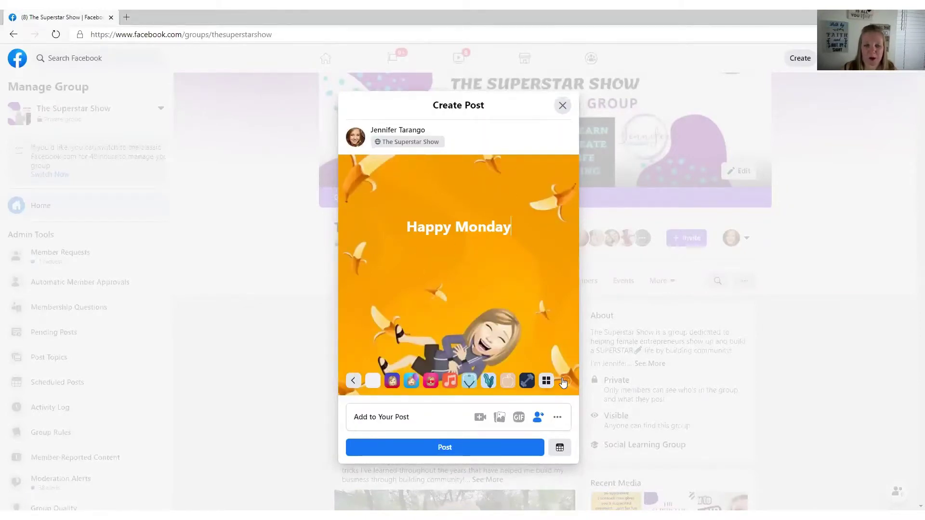
{"action": "left_click", "coordinate": [546, 381]}
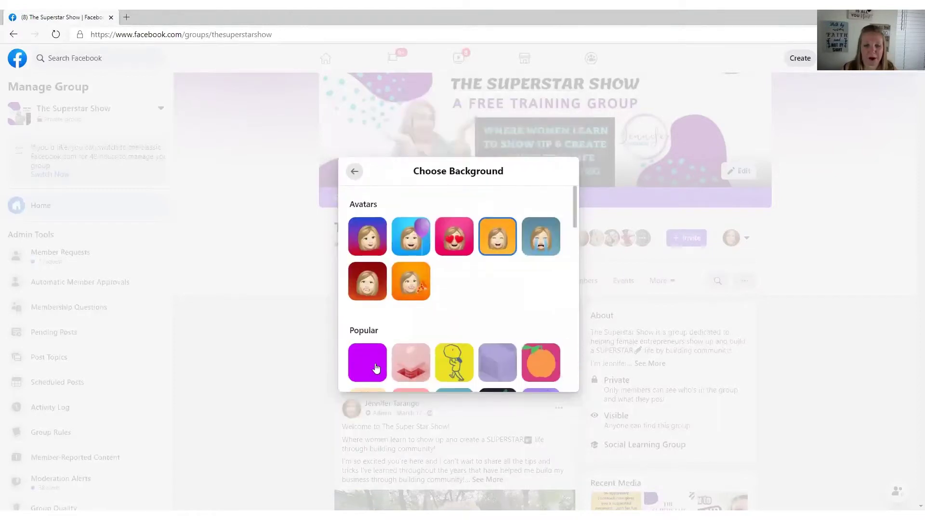
{"action": "left_click", "coordinate": [359, 356]}
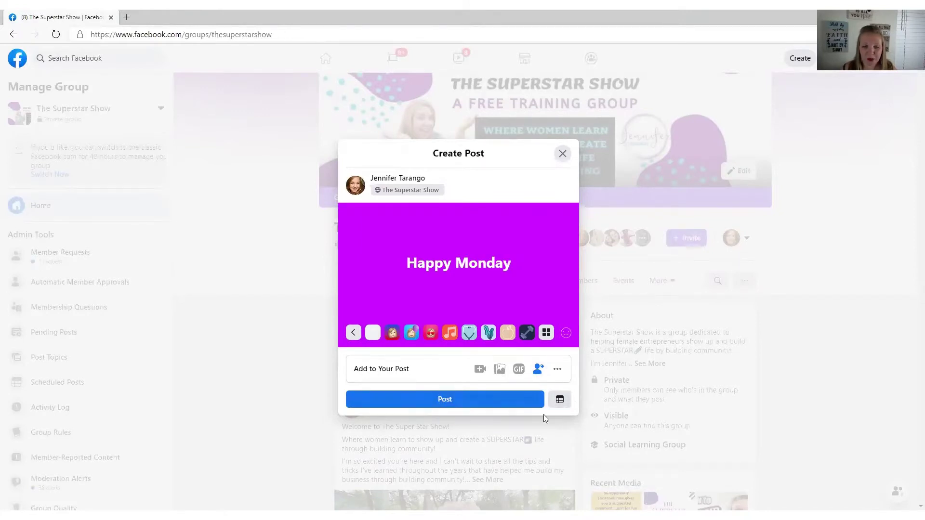
Schedule the Happy Monday post to publish on Sep 28, 2020 at 6:45 AM
{"action": "left_click", "coordinate": [562, 401]}
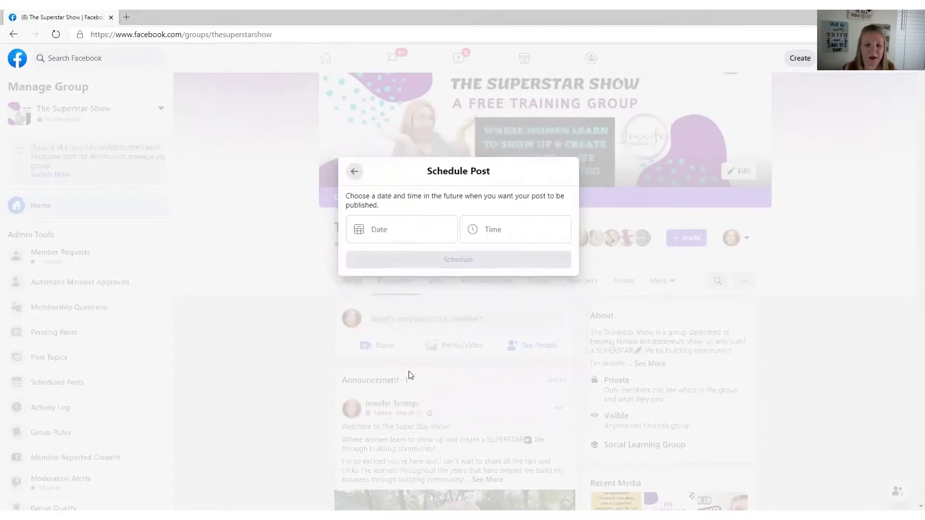
{"action": "left_click", "coordinate": [375, 229]}
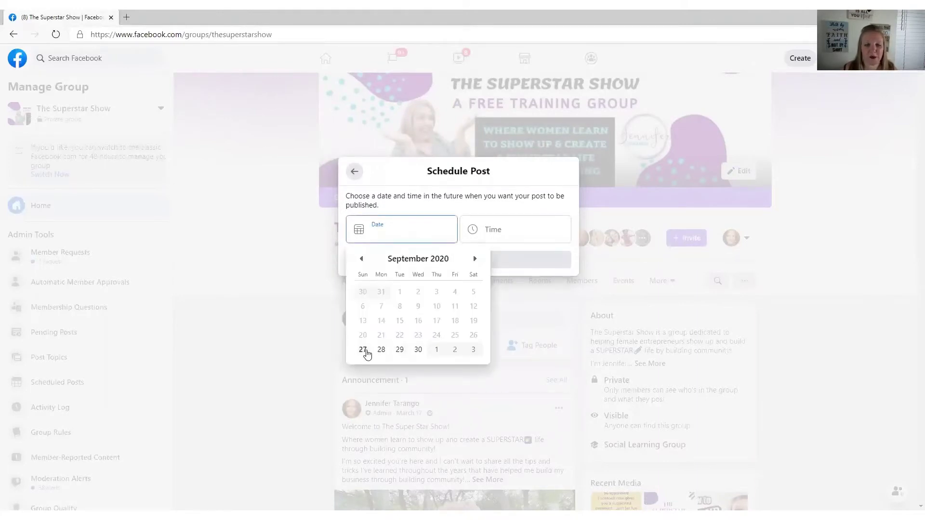
{"action": "left_click", "coordinate": [381, 350]}
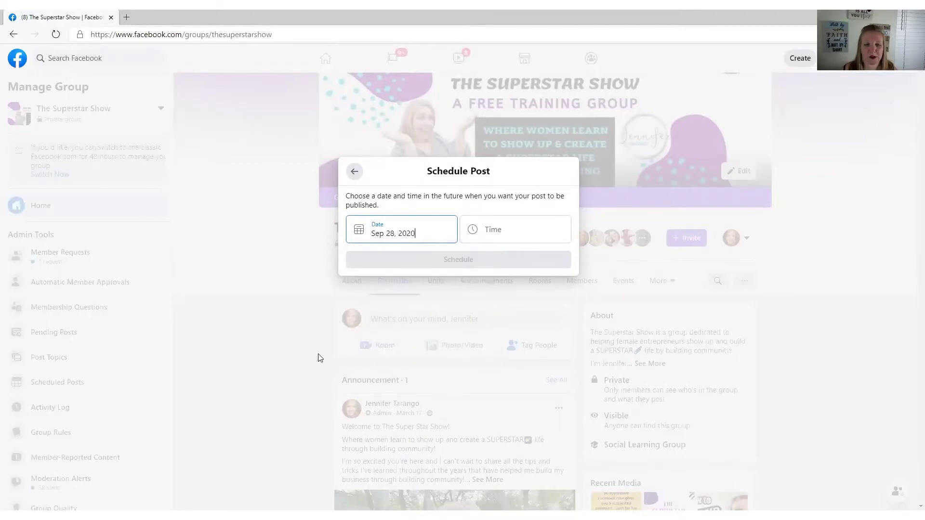
{"action": "left_click", "coordinate": [505, 232]}
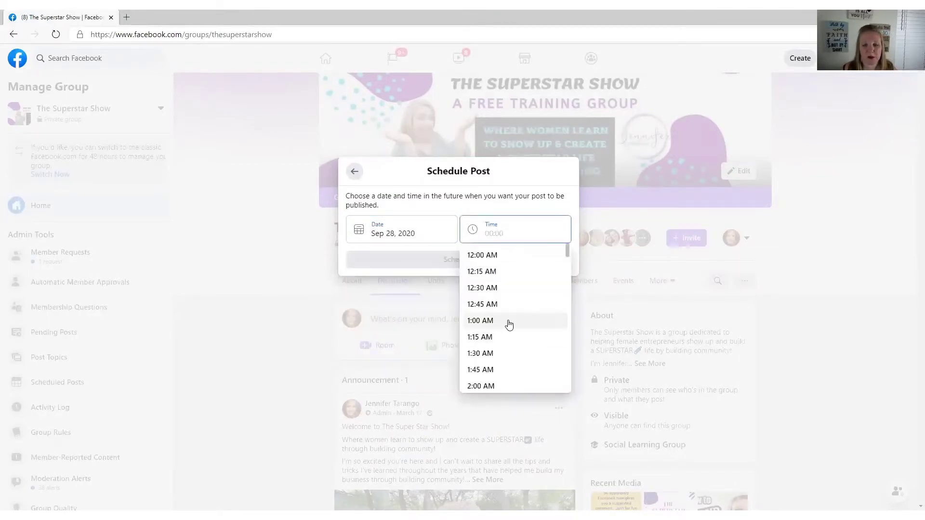
{"action": "left_click_drag", "start_coordinate": [566, 248], "coordinate": [566, 286]}
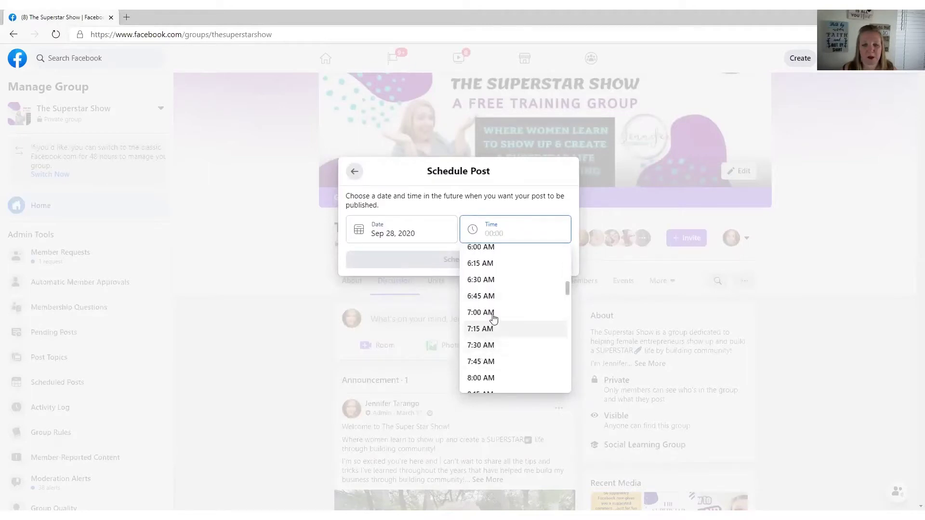
{"action": "left_click", "coordinate": [497, 297]}
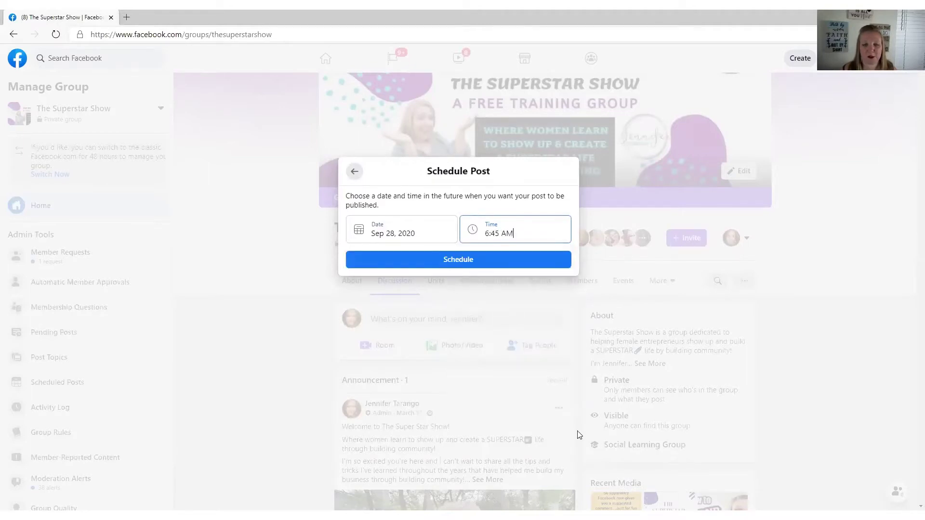
{"action": "left_click", "coordinate": [456, 262]}
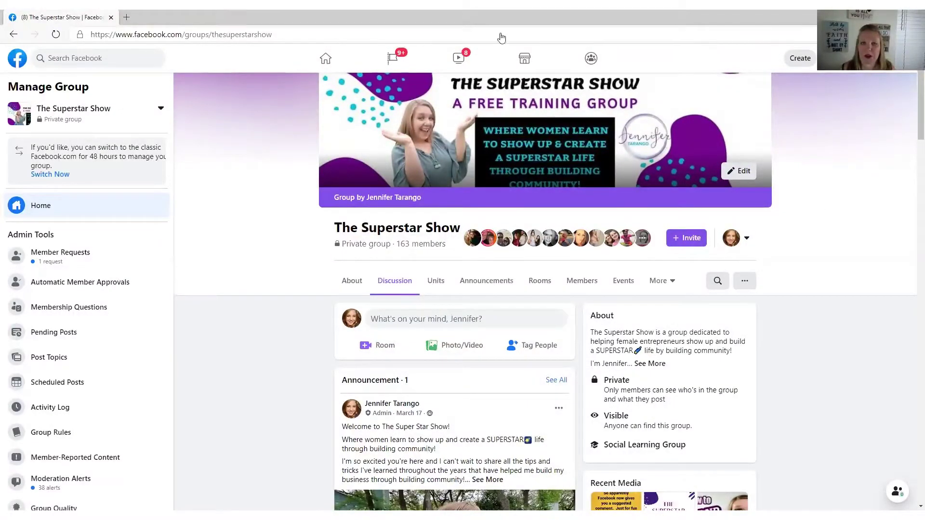
{"action": "left_click", "coordinate": [902, 65]}
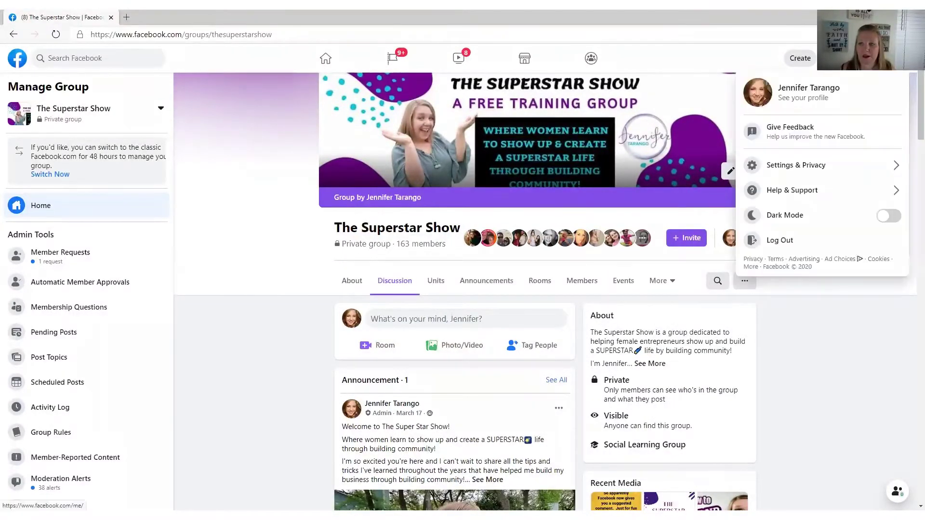
{"action": "left_click", "coordinate": [902, 65]}
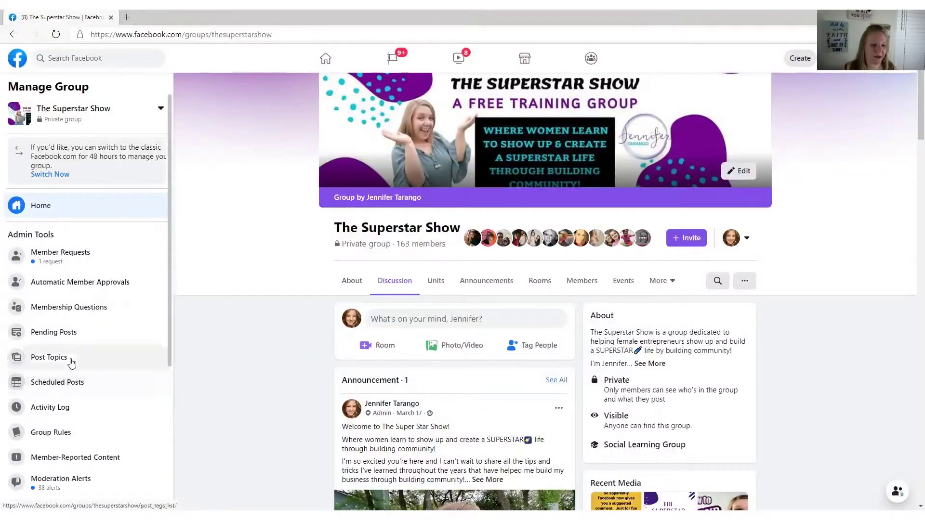
Open the group's Scheduled Posts page and inspect the Happy Monday post's options
{"action": "left_click", "coordinate": [48, 382]}
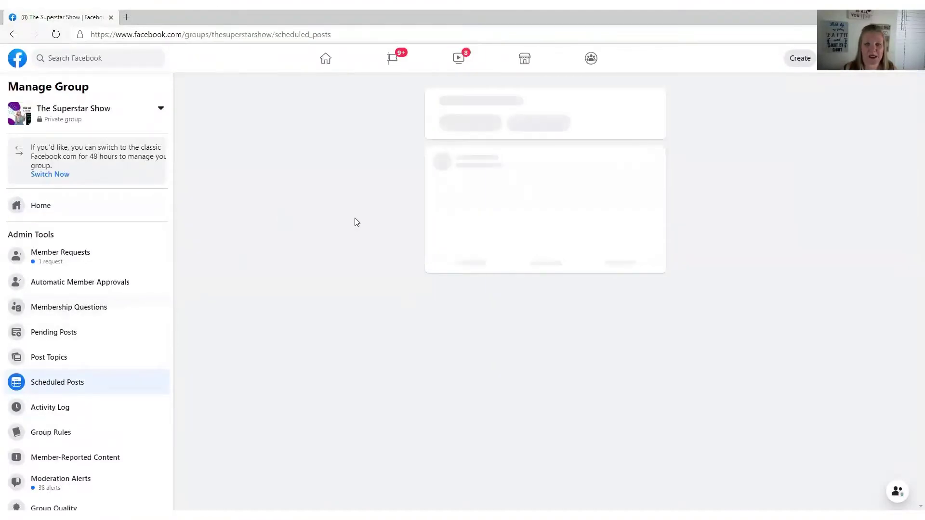
{"action": "left_click_drag", "start_coordinate": [910, 82], "coordinate": [912, 451]}
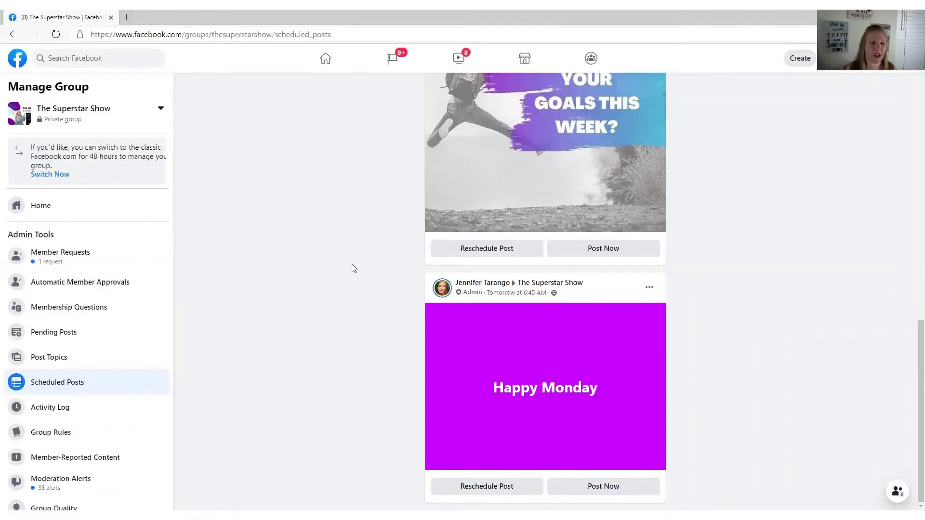
{"action": "left_click", "coordinate": [649, 288]}
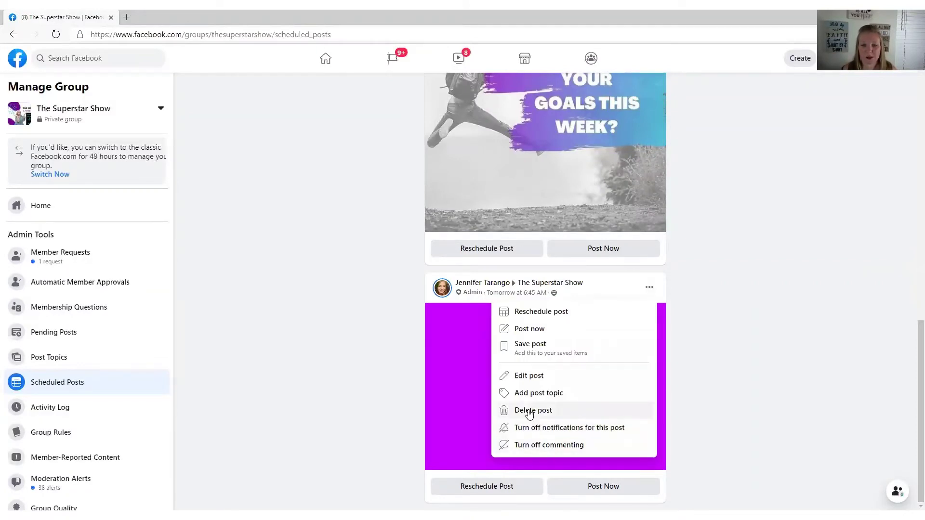
{"action": "left_click", "coordinate": [692, 282]}
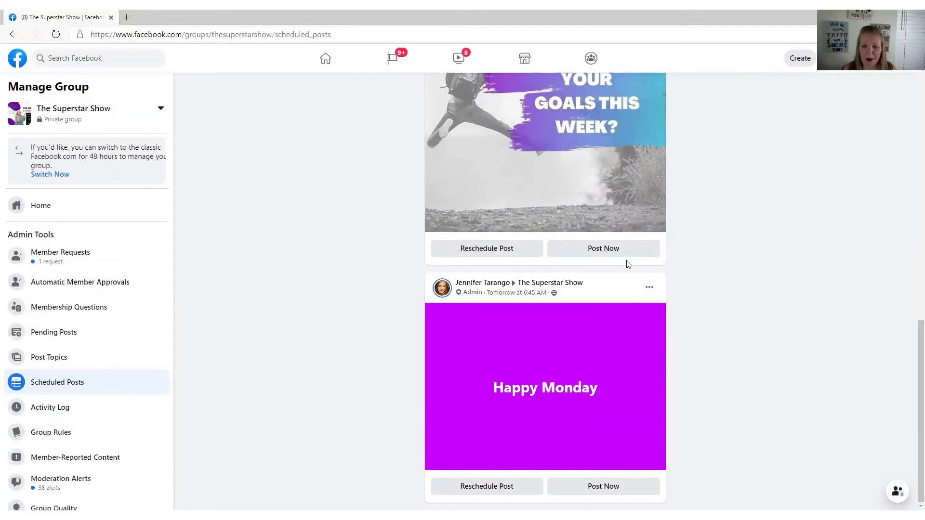
Preview rescheduling the Happy Monday post, then close it without changes
{"action": "left_click", "coordinate": [650, 289]}
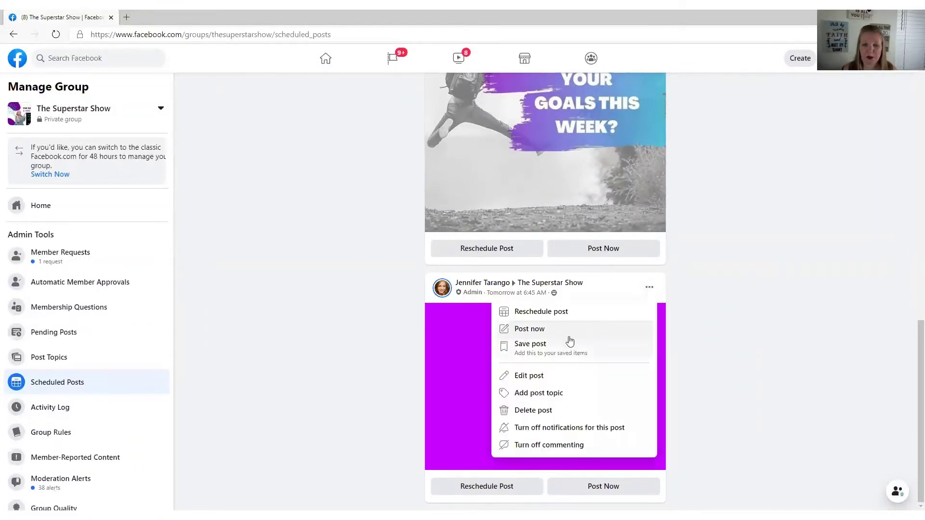
{"action": "left_click", "coordinate": [524, 314]}
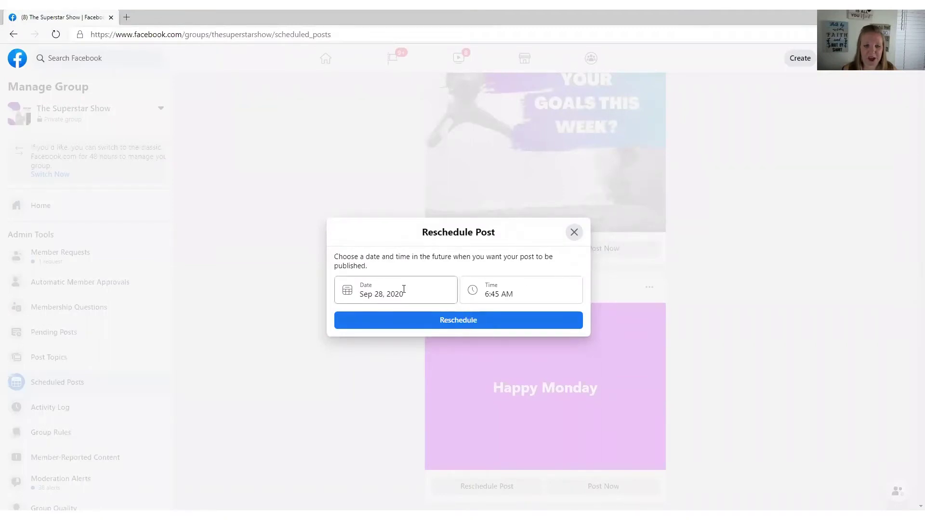
{"action": "left_click", "coordinate": [573, 233]}
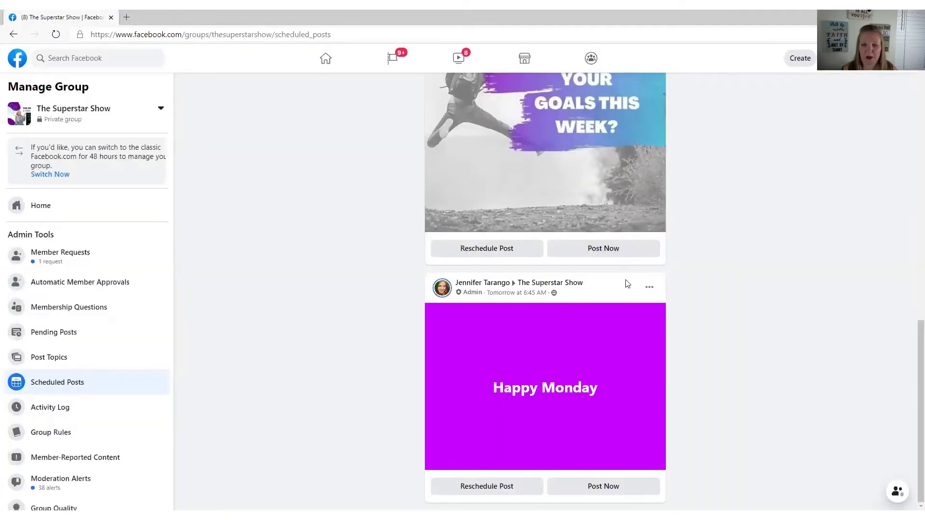
Delete the scheduled Happy Monday post and confirm the deletion
{"action": "left_click", "coordinate": [650, 287]}
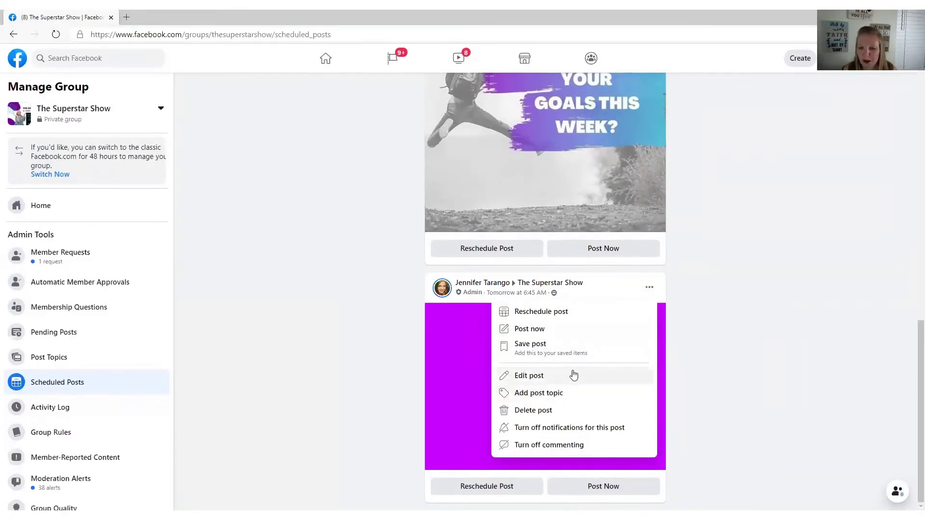
{"action": "left_click", "coordinate": [544, 412]}
{"action": "left_click", "coordinate": [565, 301]}
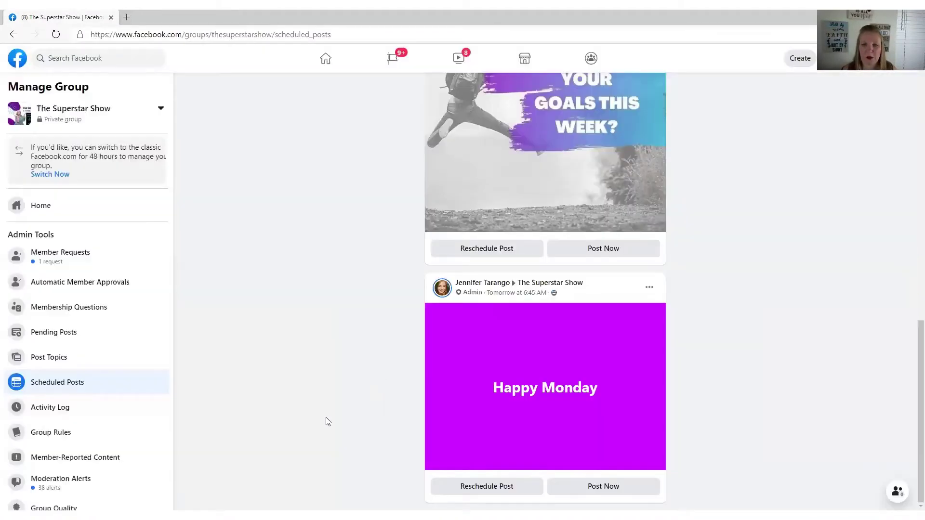
{"action": "left_click_drag", "start_coordinate": [913, 359], "coordinate": [908, 97]}
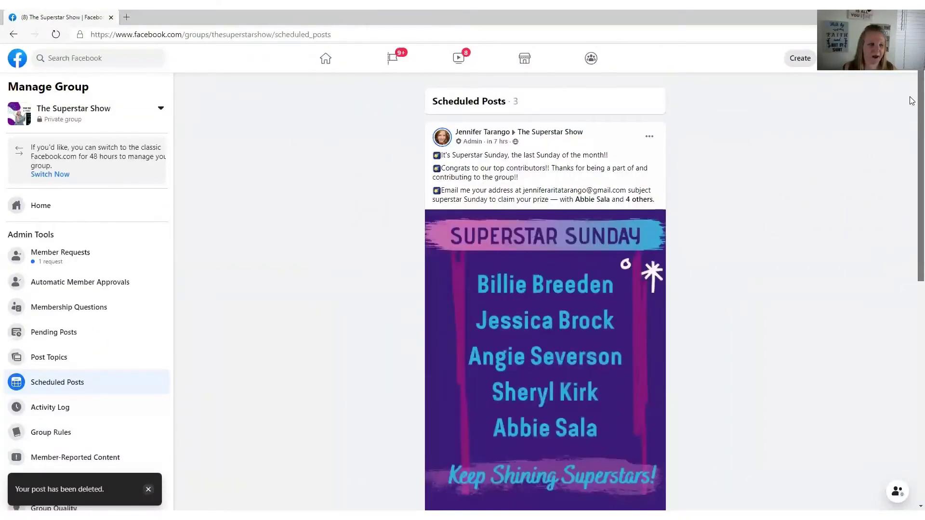